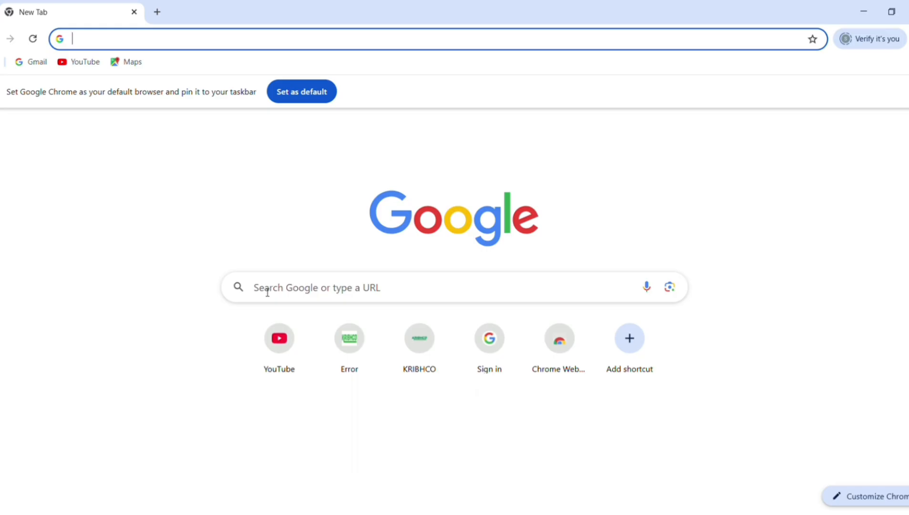
# Search Google for "e hrms"
pyautogui.click(269, 293)
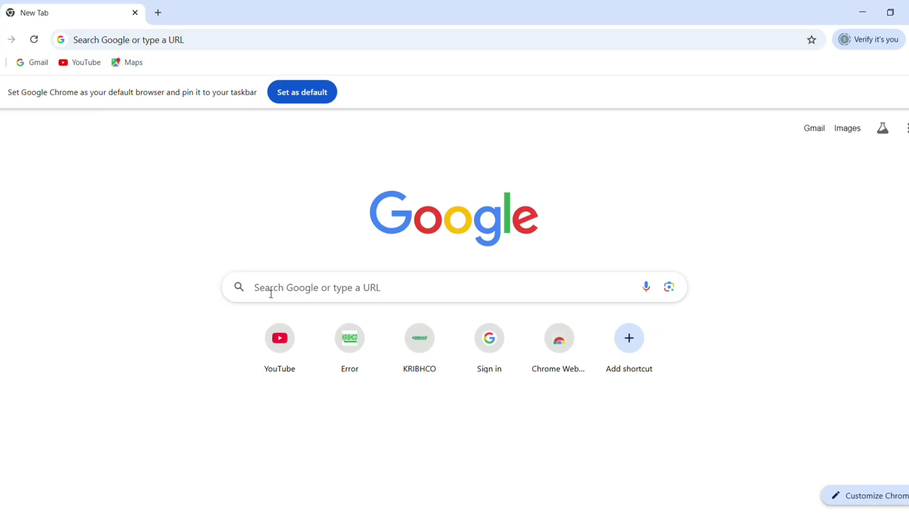
pyautogui.click(271, 288)
pyautogui.write('e hrms')
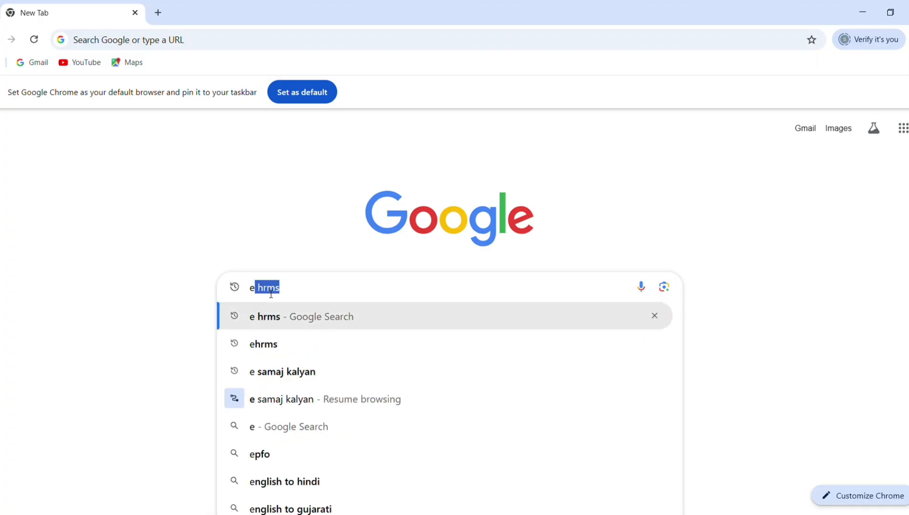
pyautogui.press('Return')
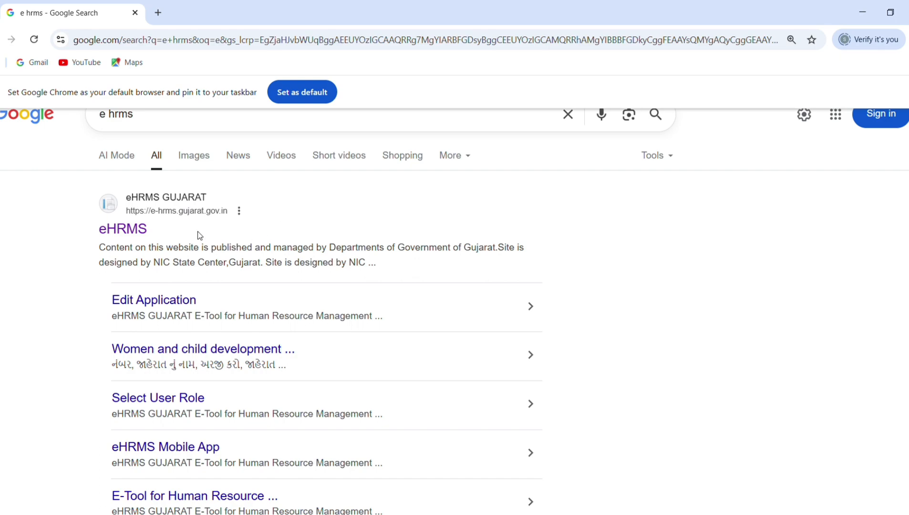
# Look over the search results and open the eHRMS GUJARAT website at e-hrms.gujarat.gov.in
pyautogui.scroll(1, 215, 237)
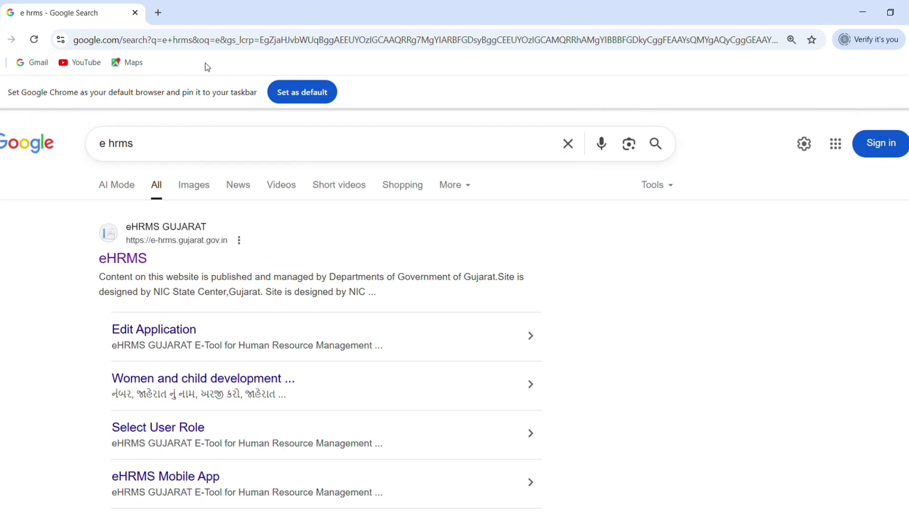
pyautogui.scroll(-6, 152, 330)
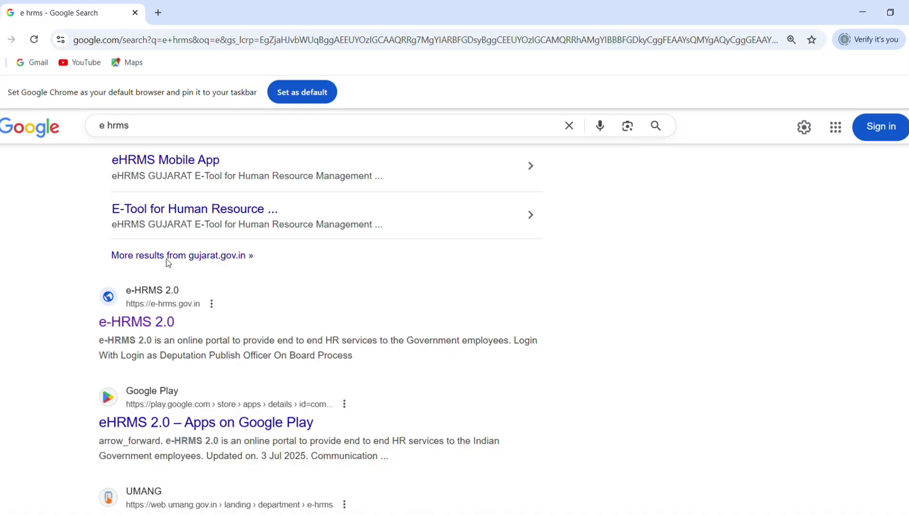
pyautogui.scroll(5, 176, 258)
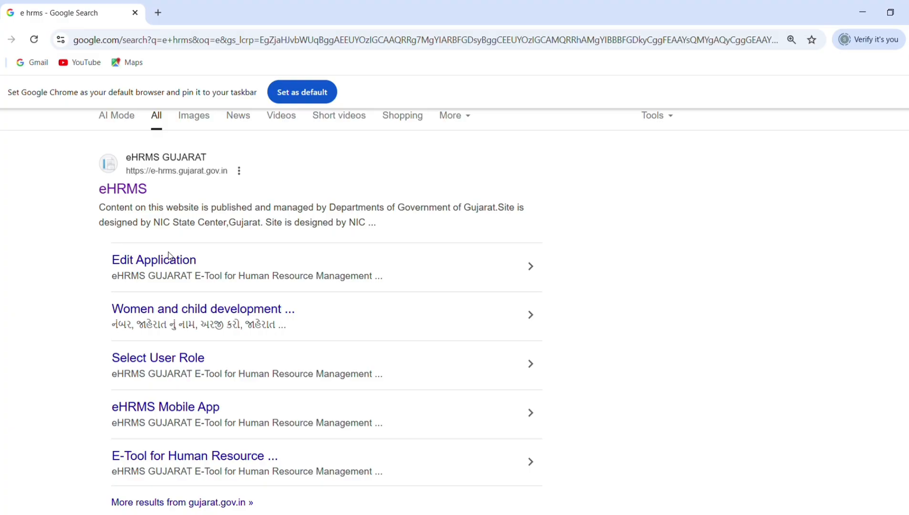
pyautogui.click(160, 175)
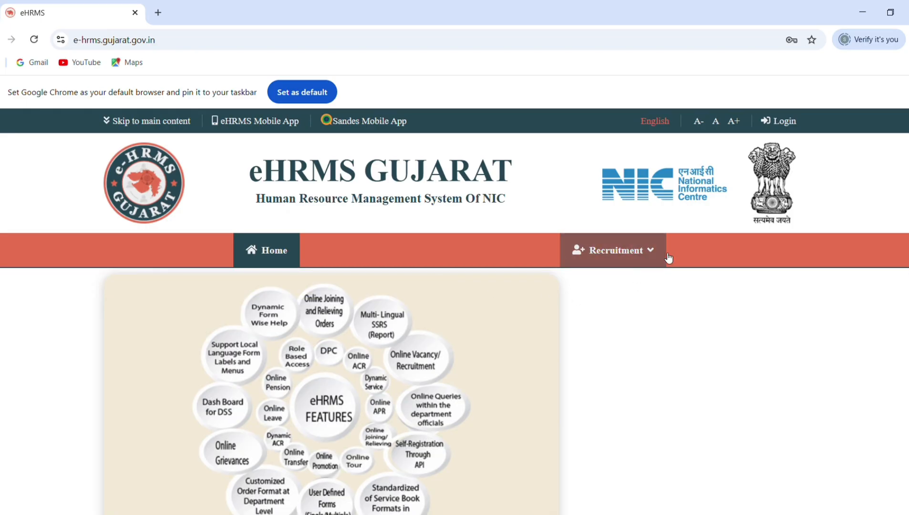
# Open the recruitment advertisements available for application, look through the districts and open the self-declaration (સ્વ ઘોષણા) for SURAT URBAN
pyautogui.click(604, 252)
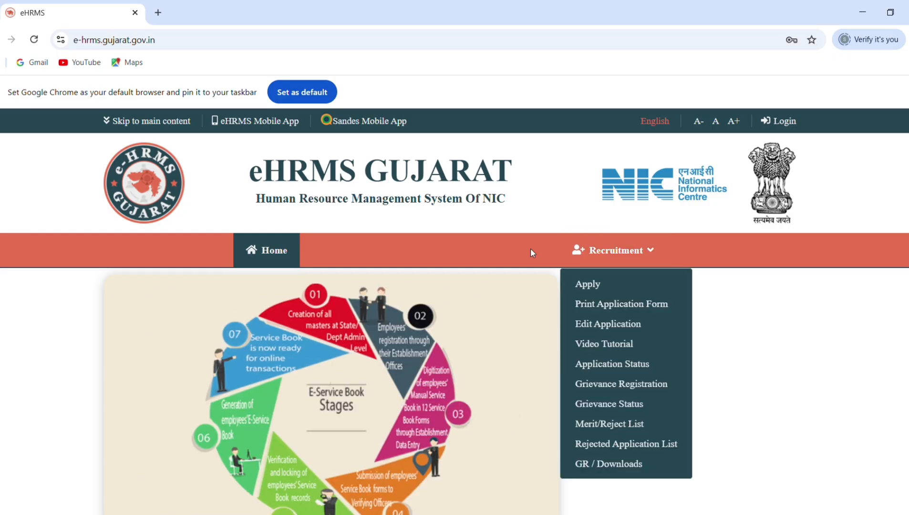
pyautogui.click(591, 285)
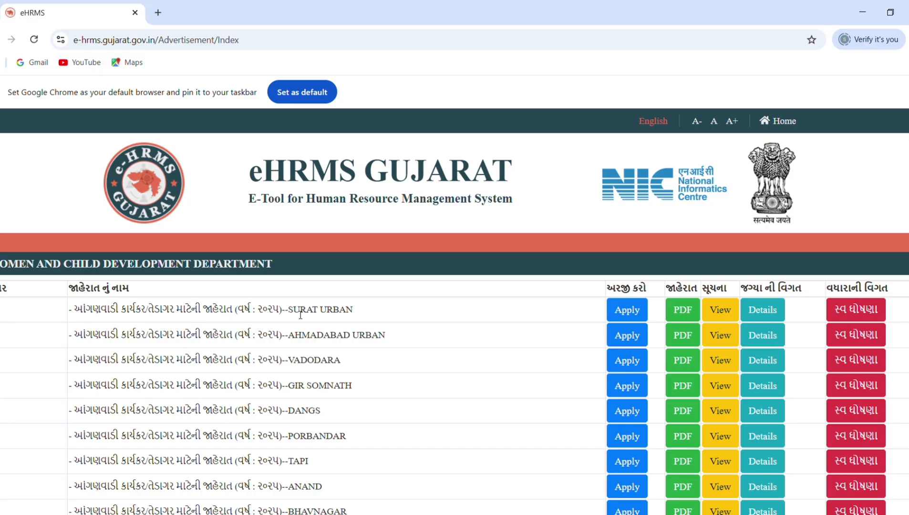
pyautogui.scroll(-5, 301, 315)
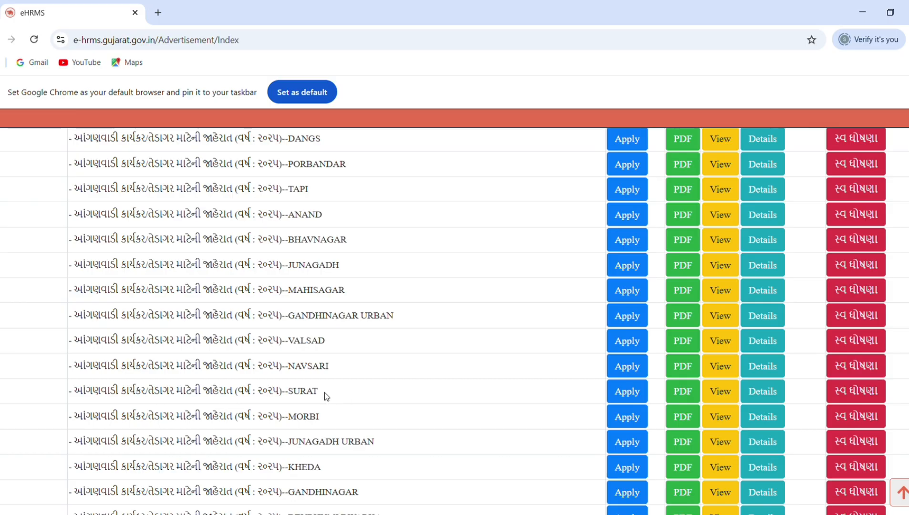
pyautogui.moveTo(322, 395); pyautogui.dragTo(292, 395)
pyautogui.scroll(4, 578, 235)
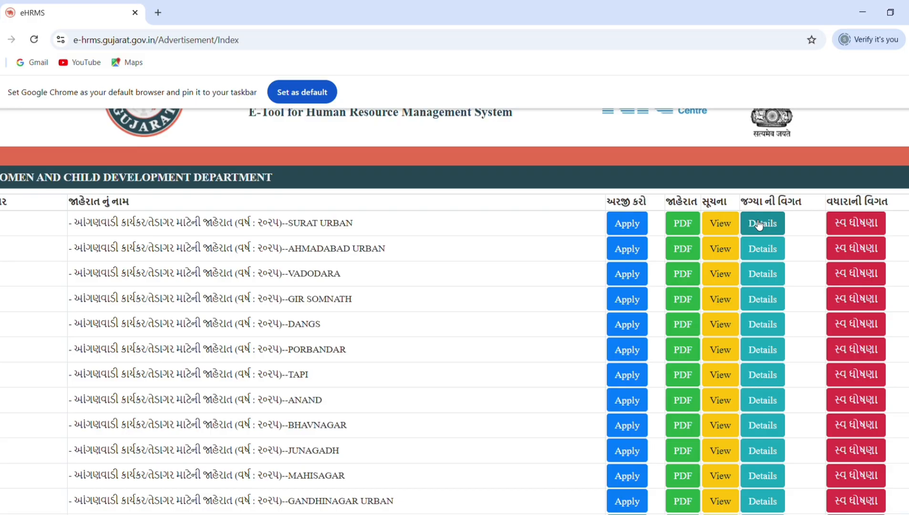
pyautogui.click(873, 225)
# Find the BHAVNAGAR advertisement for Anganwadi worker/helper in the list and start an application for it
pyautogui.scroll(-1, 356, 380)
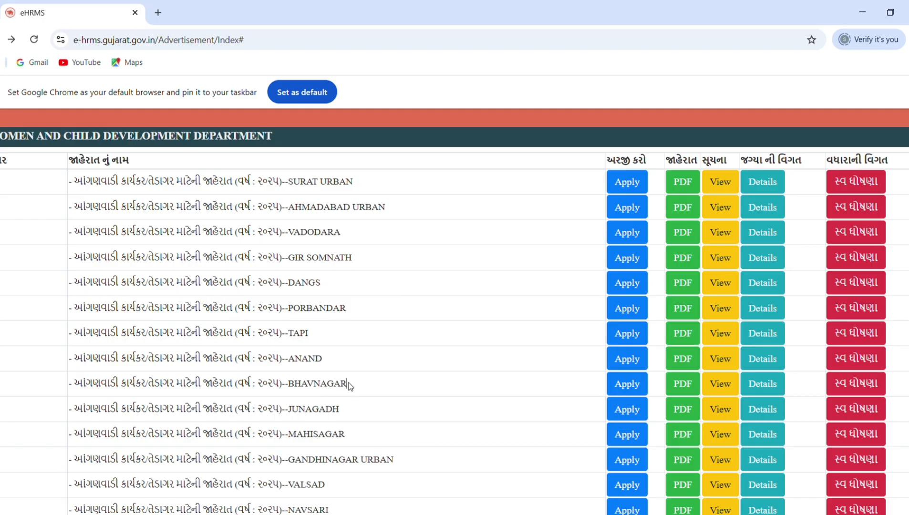
pyautogui.moveTo(346, 384); pyautogui.dragTo(296, 387)
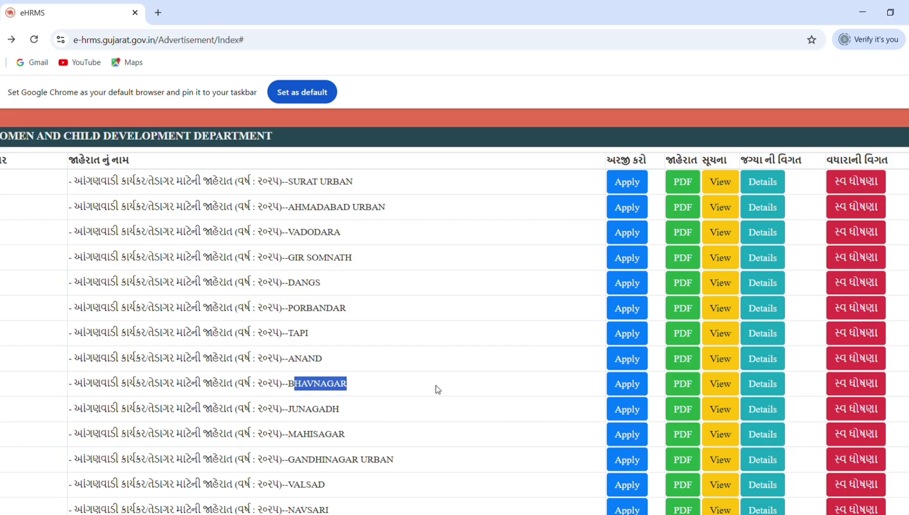
pyautogui.click(627, 384)
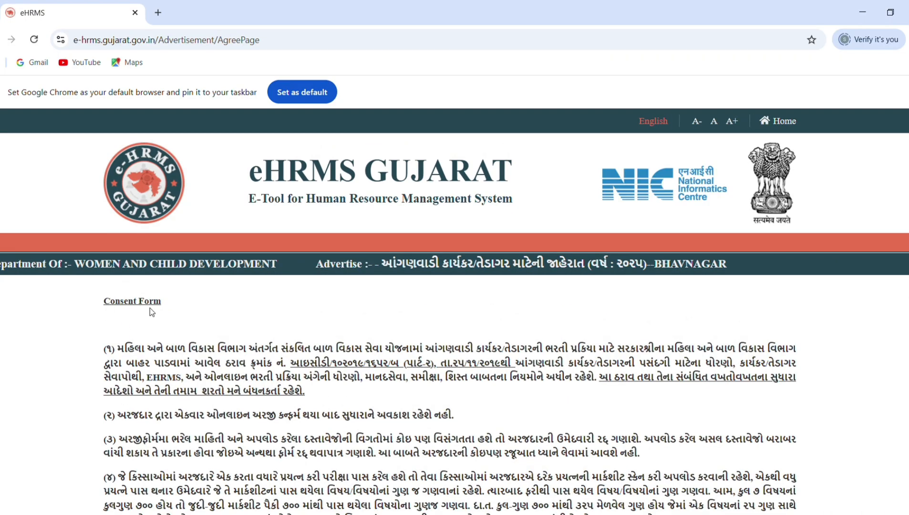
# Read through the consent form for the Bhavnagar advertisement and agree to its conditions
pyautogui.scroll(-3, 228, 379)
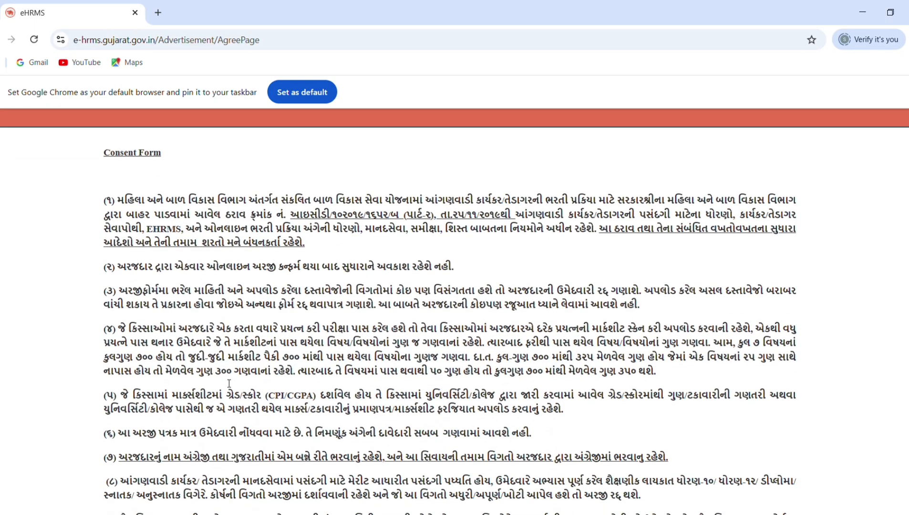
pyautogui.scroll(-5, 229, 384)
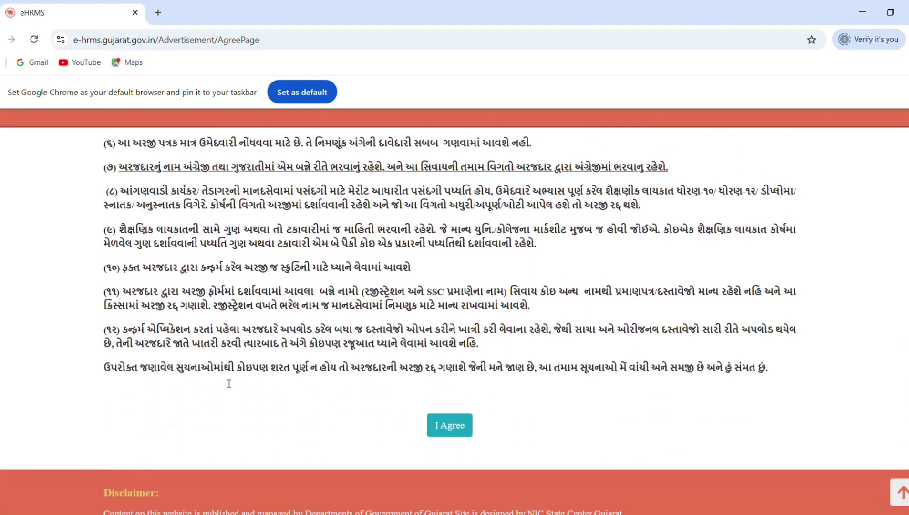
pyautogui.click(452, 430)
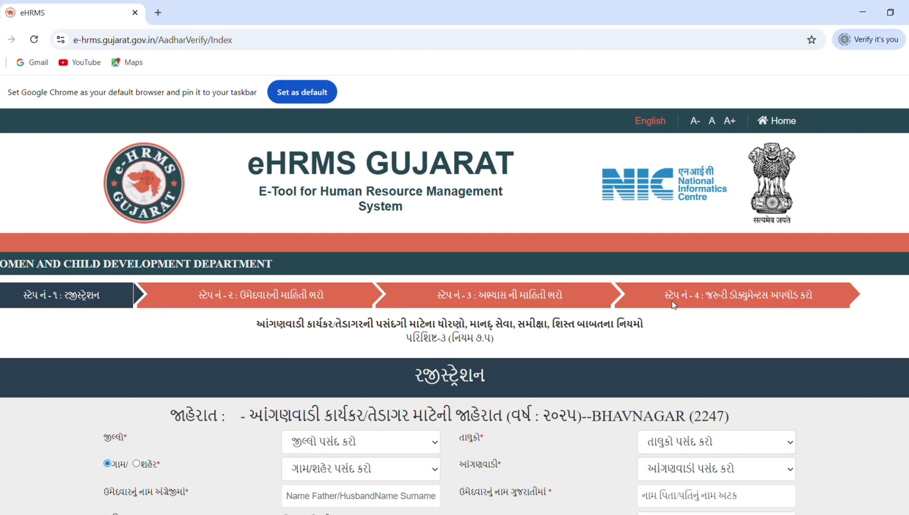
# In the registration form, set the district to ભાવનગર and the taluka to પાલીતાણા (351)
pyautogui.scroll(-3, 414, 388)
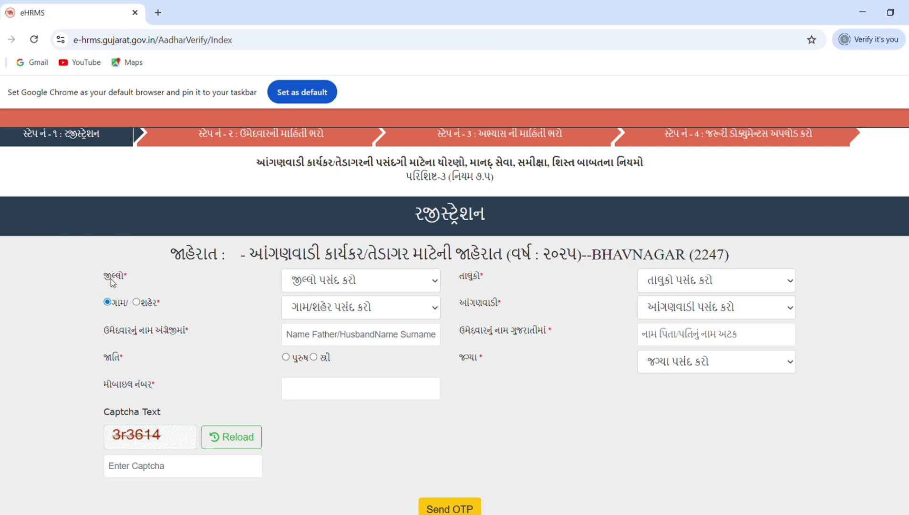
pyautogui.click(300, 286)
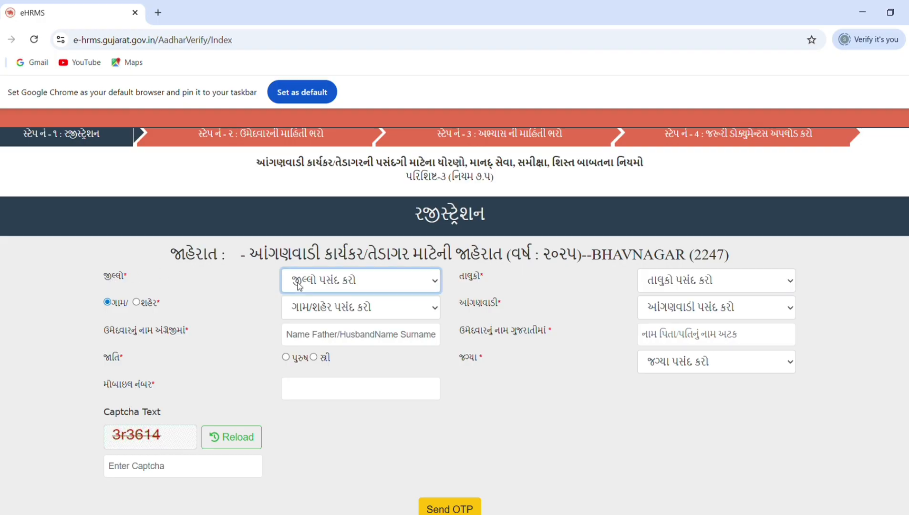
pyautogui.click(296, 326)
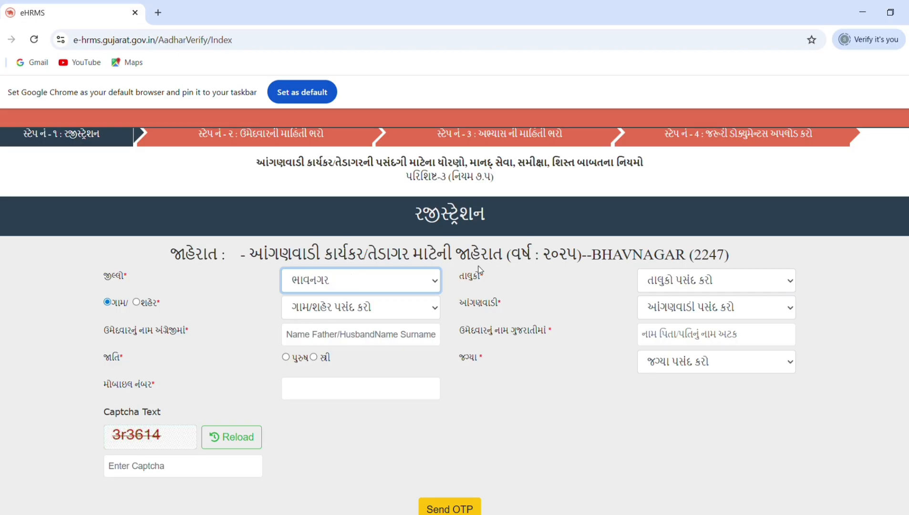
pyautogui.click(688, 282)
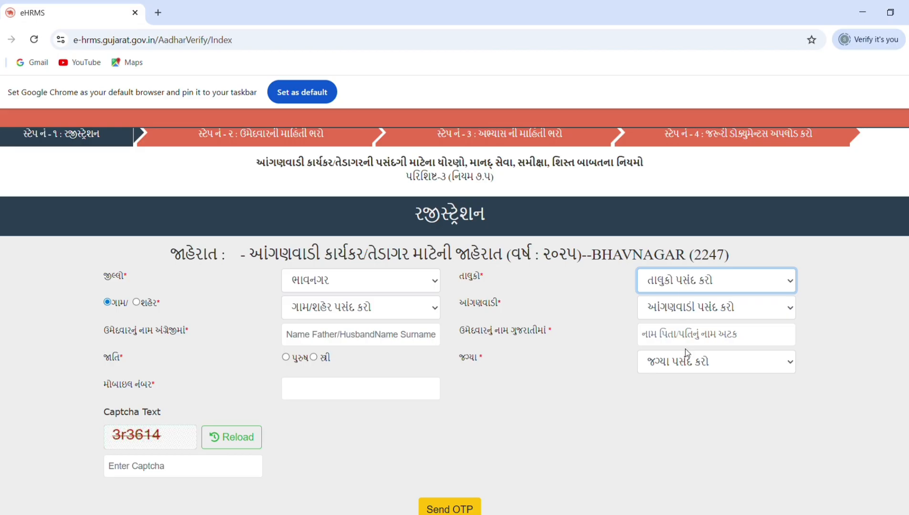
pyautogui.click(667, 419)
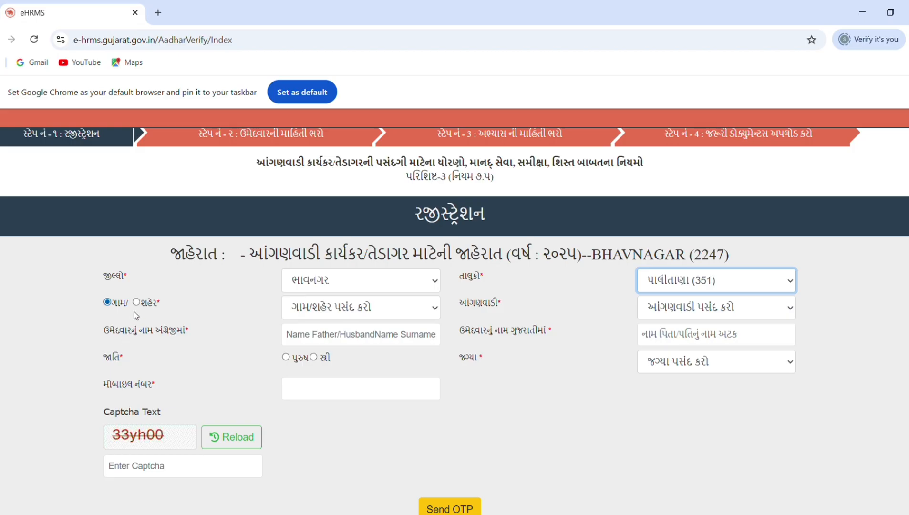
# Choose ઘેટી(GHETI) as the village and GHETI-6 as the Anganwadi in the registration form
pyautogui.click(307, 306)
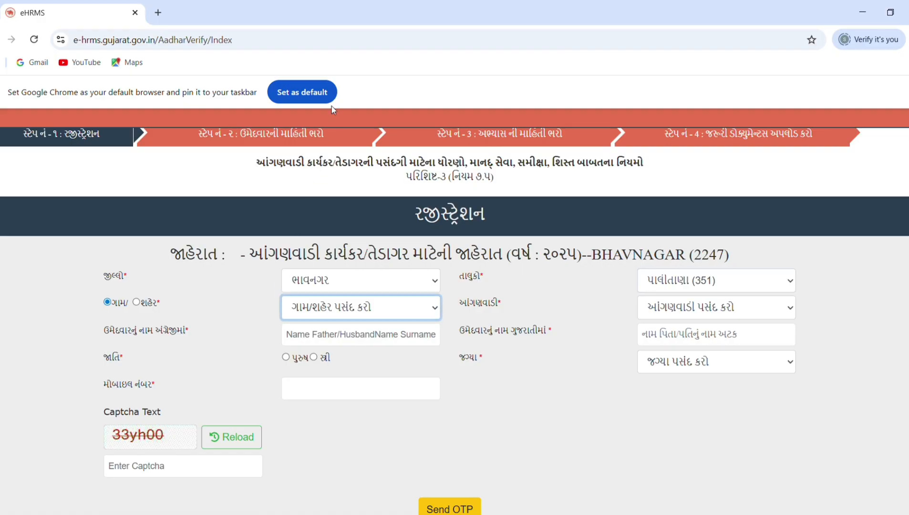
pyautogui.press('Down')
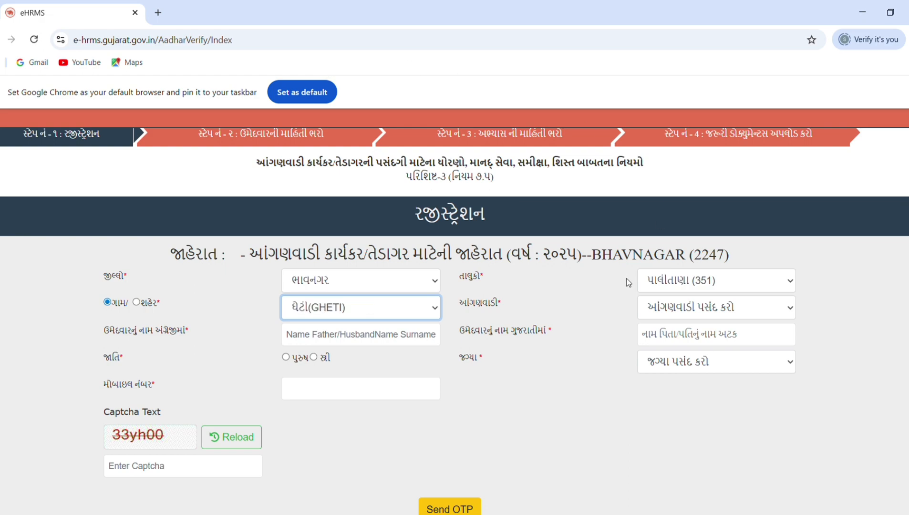
pyautogui.click(683, 319)
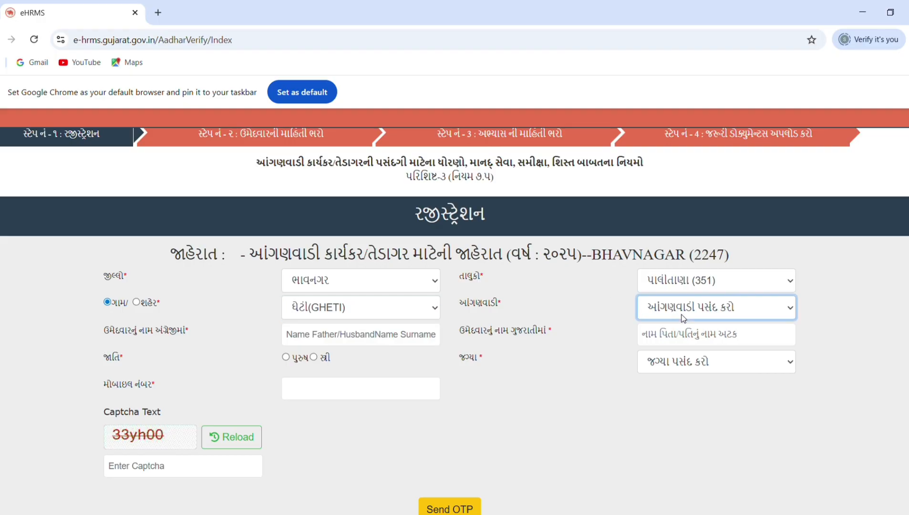
pyautogui.click(673, 348)
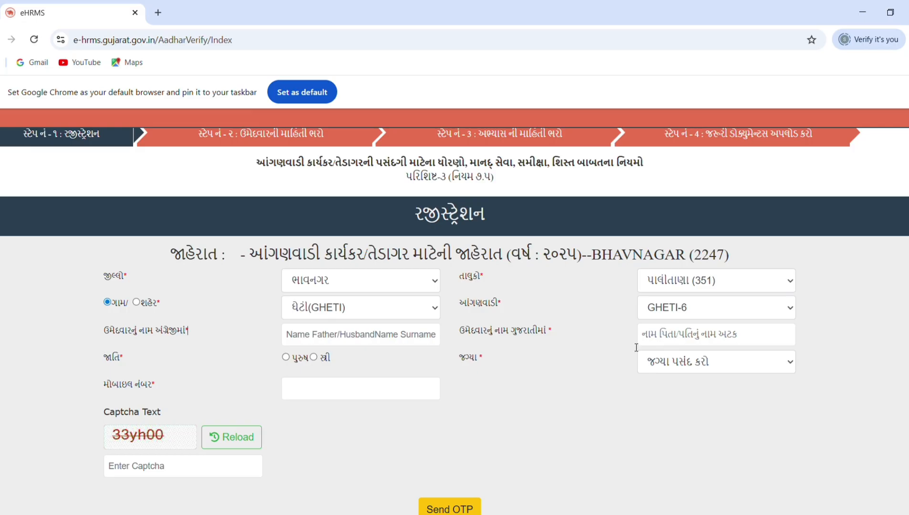
# Set the gender to સ્ત્રી and the post to આંગણવાડી તેડાગર, and go to the mobile number field
pyautogui.click(314, 357)
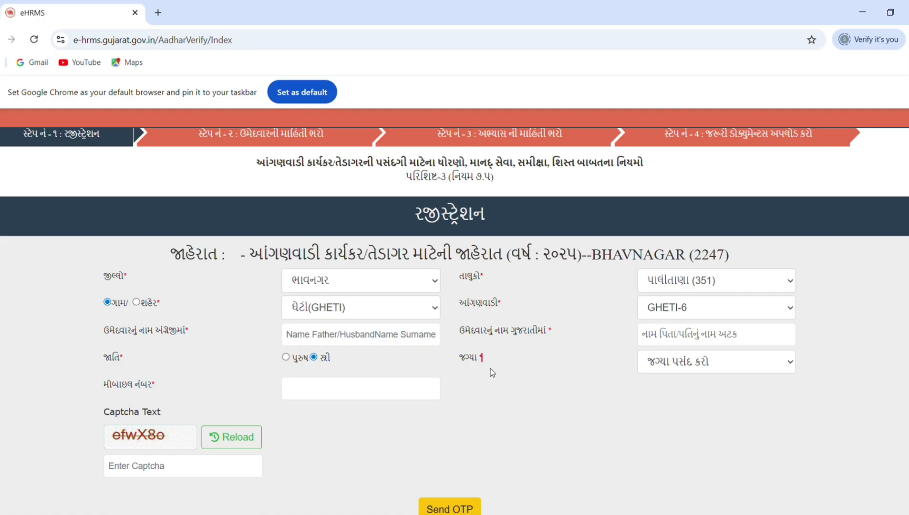
pyautogui.click(665, 362)
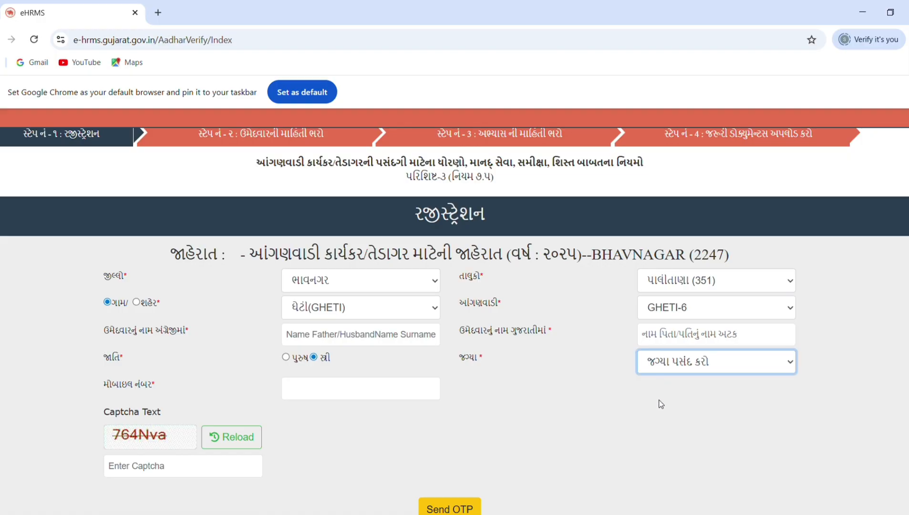
pyautogui.press('Down')
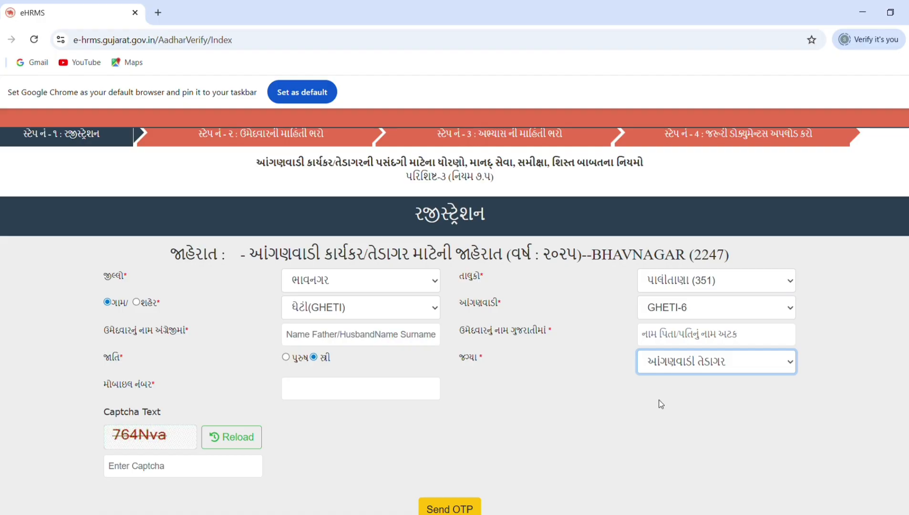
pyautogui.click(331, 389)
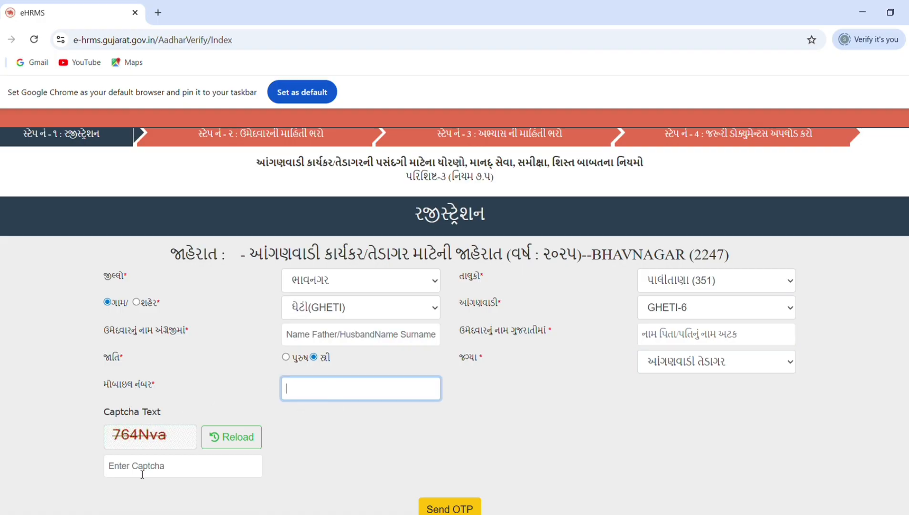
pyautogui.scroll(-2, 307, 467)
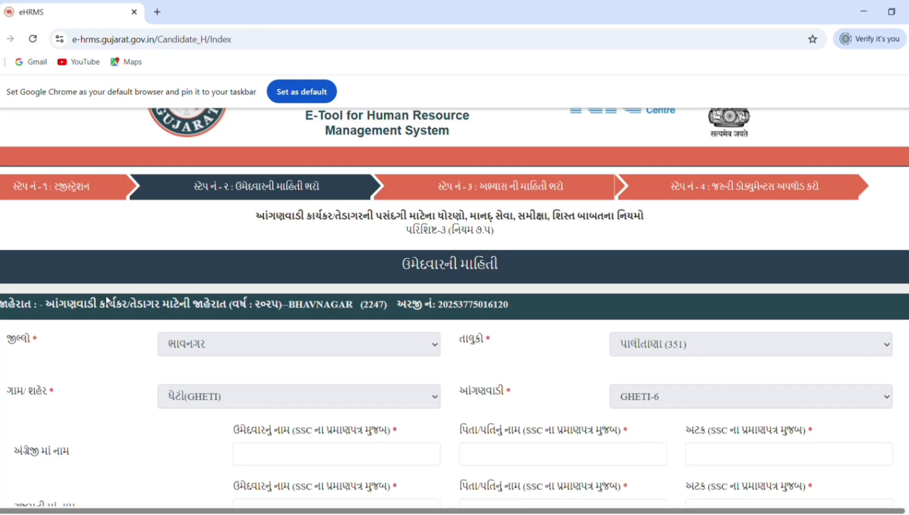
# Review the candidate information form and set the caste category to એસ.ઇ.બી.સી
pyautogui.scroll(-3, 117, 258)
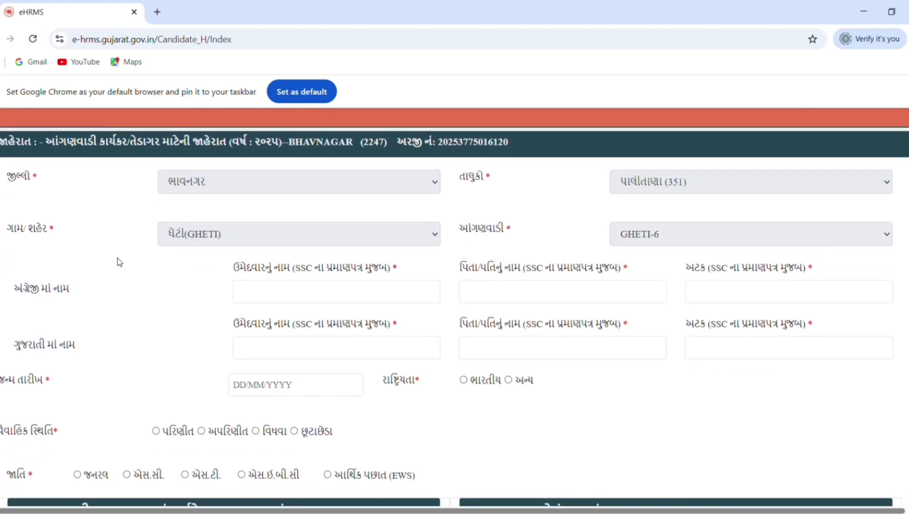
pyautogui.scroll(1, 117, 258)
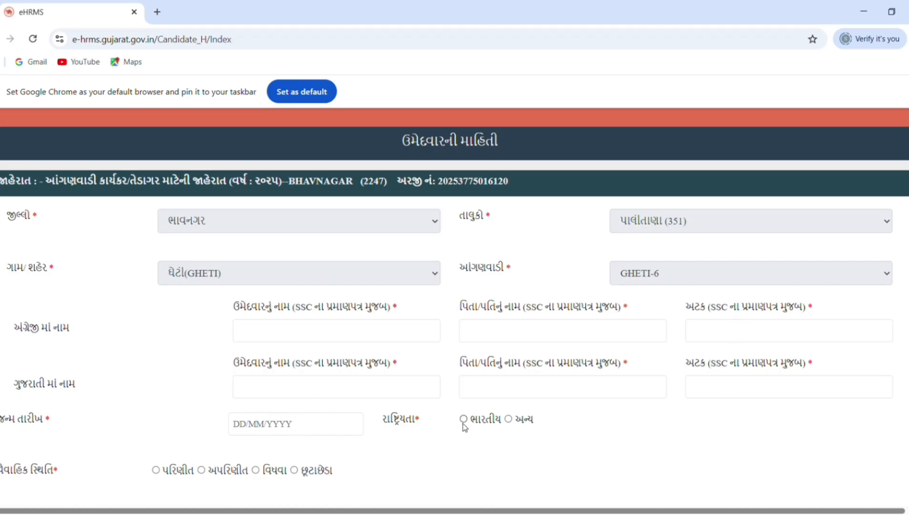
pyautogui.scroll(-3, 453, 443)
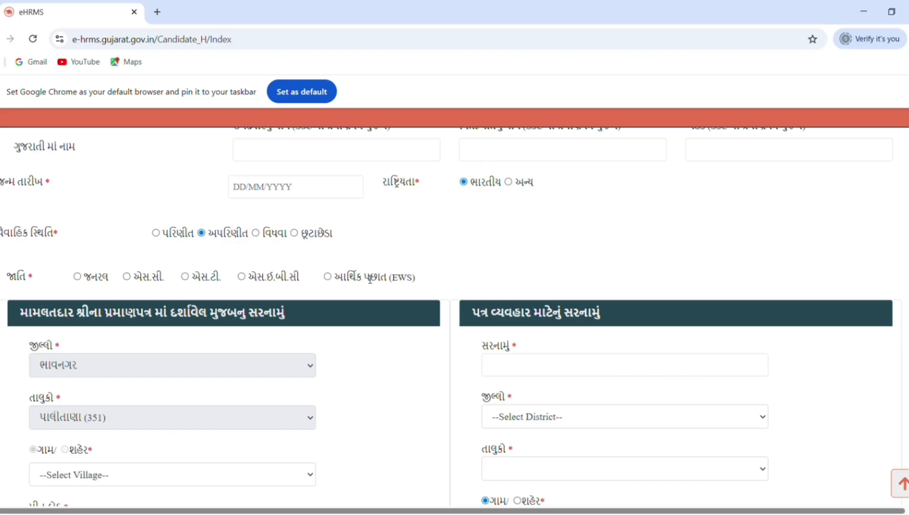
pyautogui.click(274, 277)
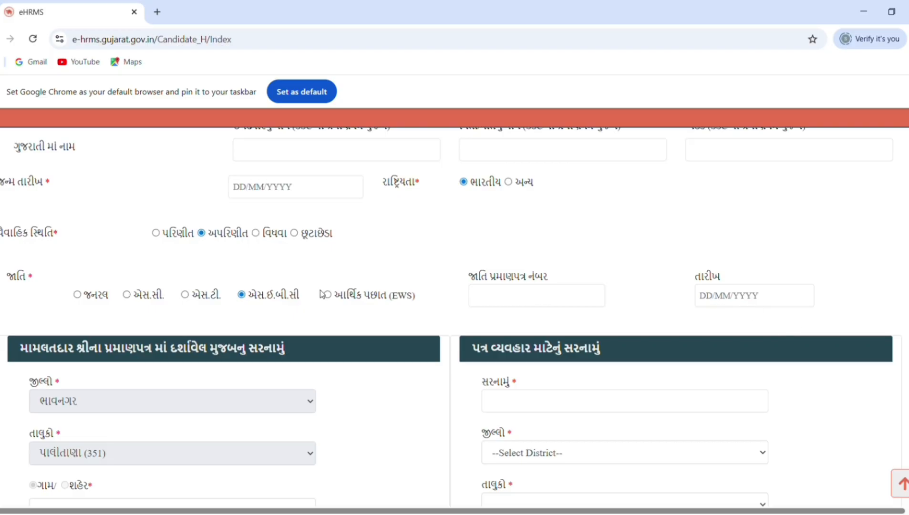
# Review the certificate address and correspondence address sections, and submit the candidate information form to continue to the education details
pyautogui.scroll(-4, 253, 401)
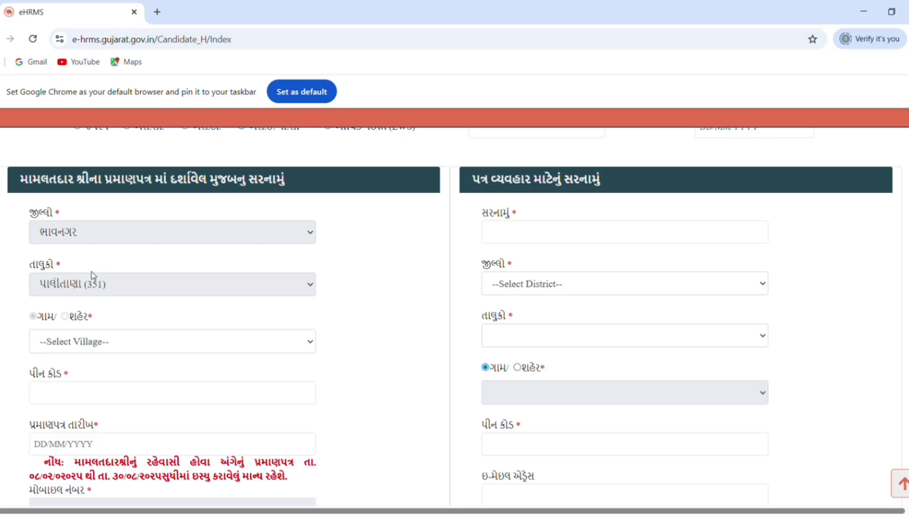
pyautogui.click(88, 340)
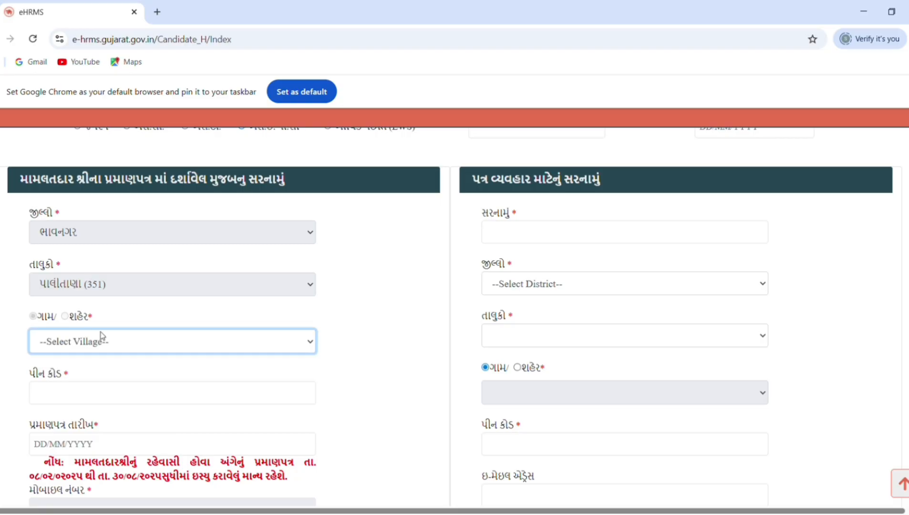
pyautogui.click(167, 395)
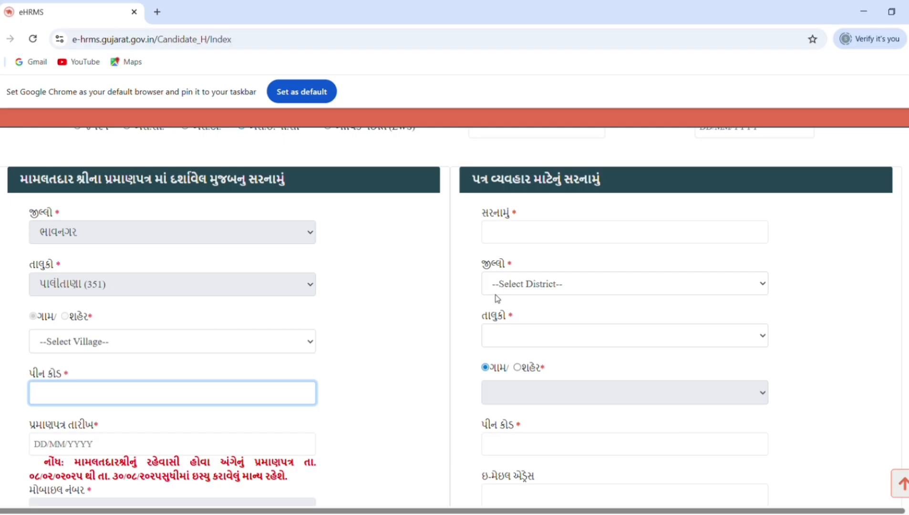
pyautogui.click(446, 196)
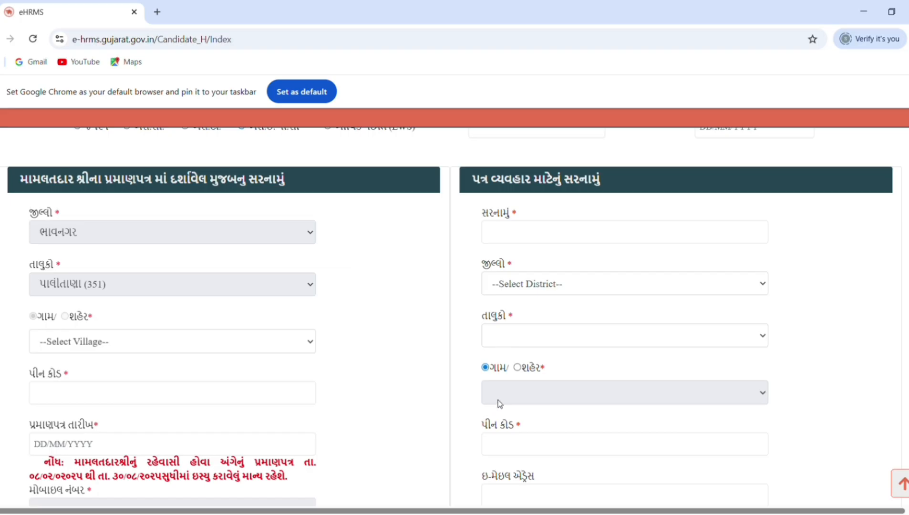
pyautogui.scroll(-3, 499, 403)
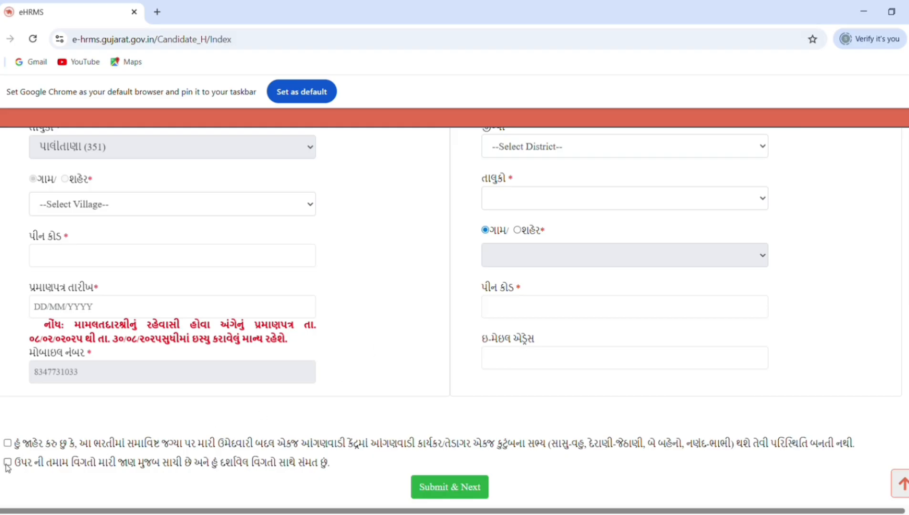
pyautogui.click(438, 486)
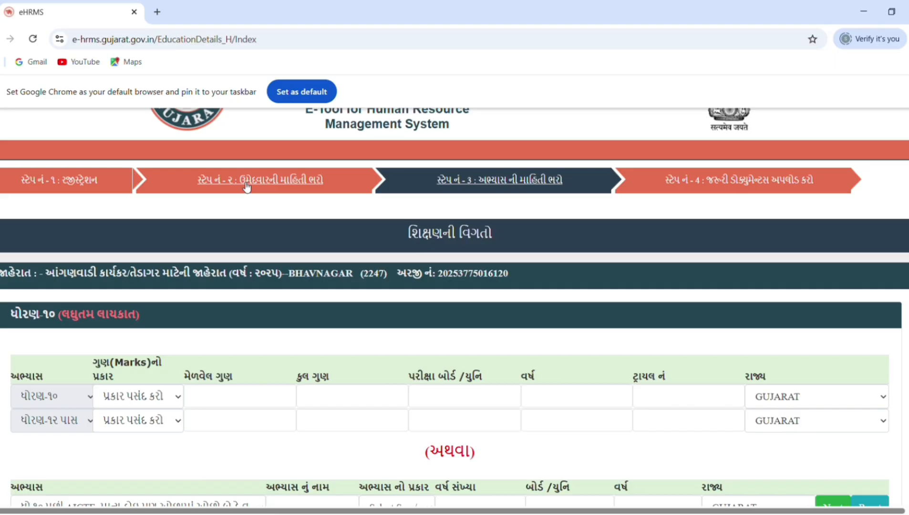
# For ધોરણ-૧૦, set the marks type to ગુણ(Marks), the total marks to 600 and the obtained marks to 550
pyautogui.scroll(-3, 130, 175)
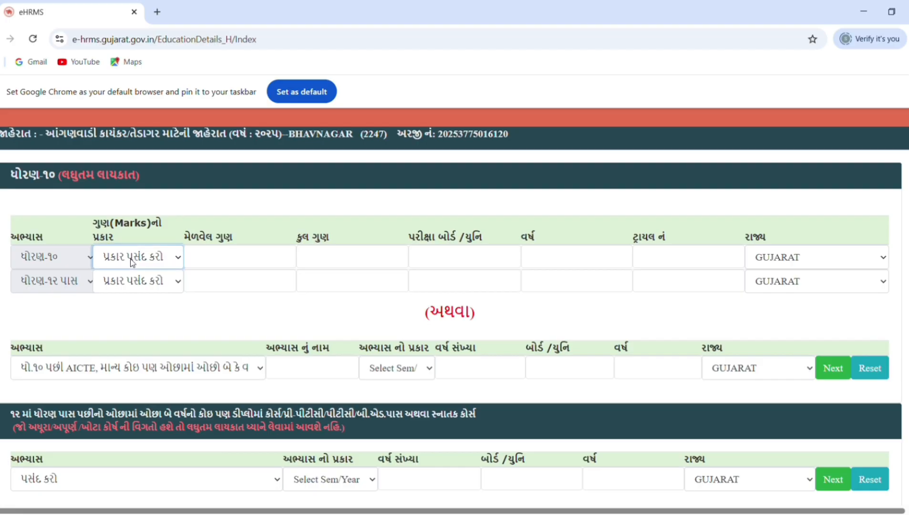
pyautogui.click(124, 299)
pyautogui.click(318, 259)
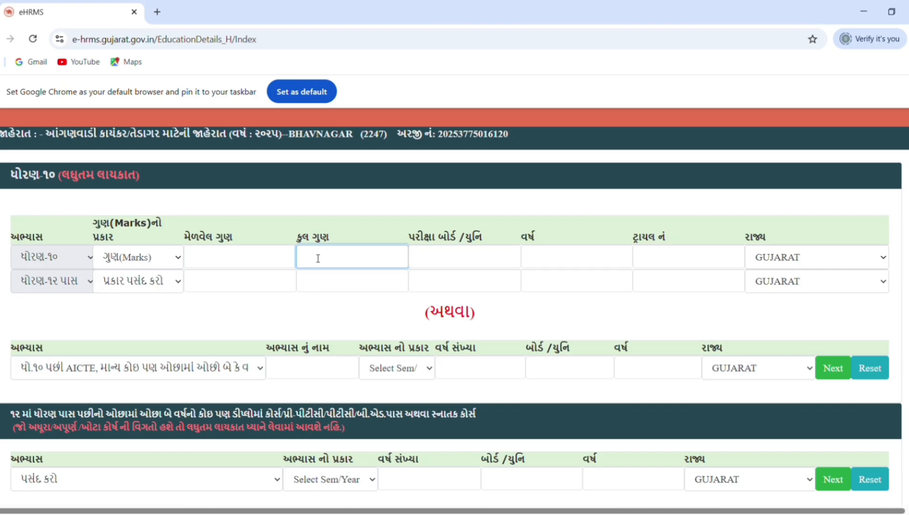
pyautogui.write('600')
pyautogui.click(261, 266)
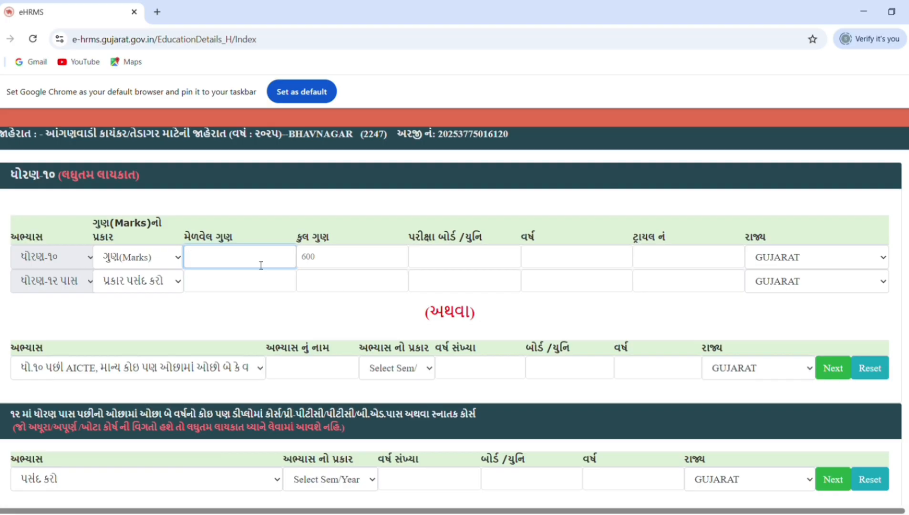
pyautogui.write('550')
# Complete the ધોરણ-૧૦ row with board CBSC, year 2020 and trial number 1, and submit the education details
pyautogui.click(461, 260)
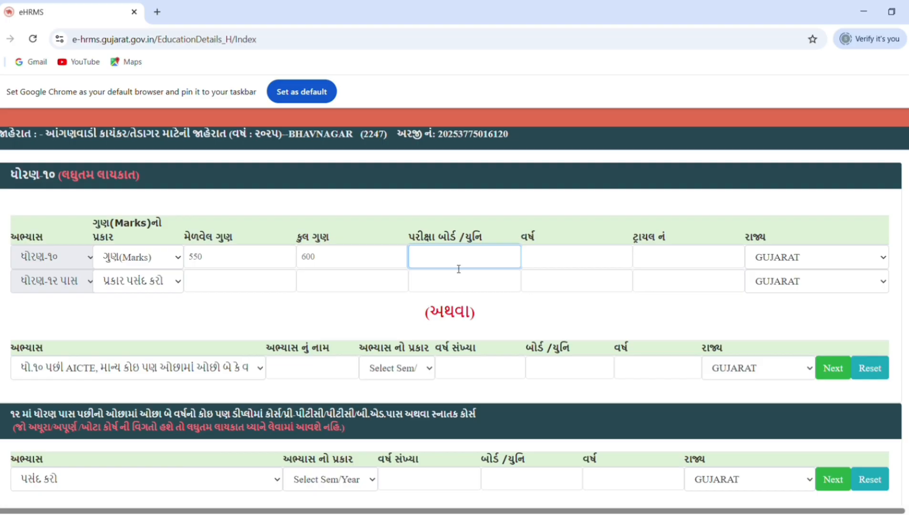
pyautogui.click(553, 258)
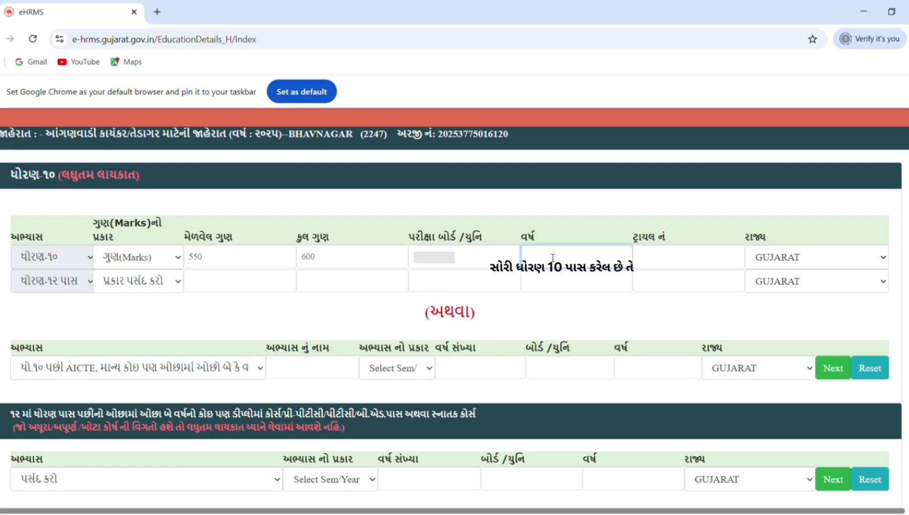
pyautogui.click(651, 255)
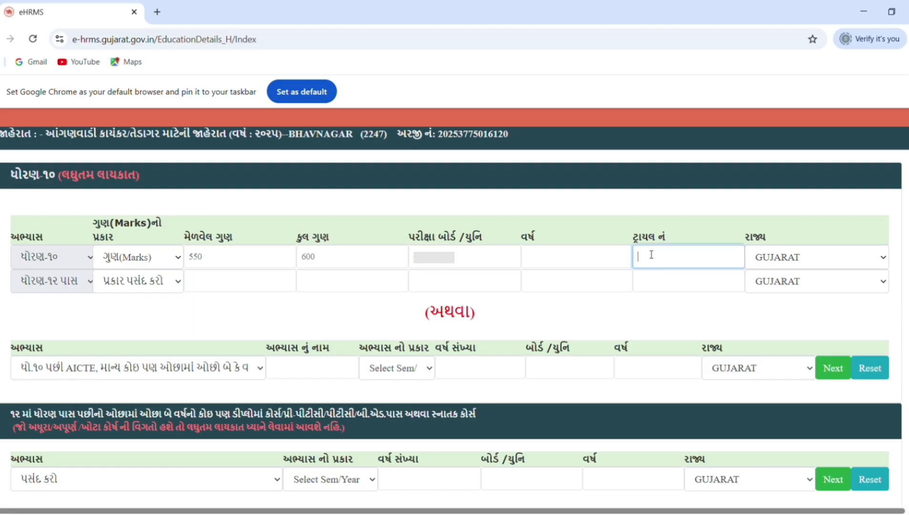
pyautogui.write('1')
pyautogui.hscroll(1, 813, 266)
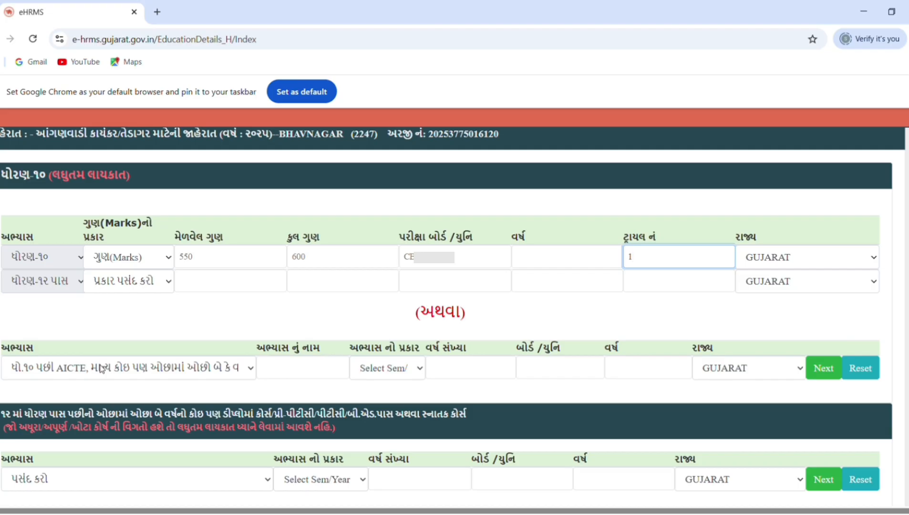
pyautogui.scroll(-1, 222, 336)
pyautogui.scroll(-3, 334, 381)
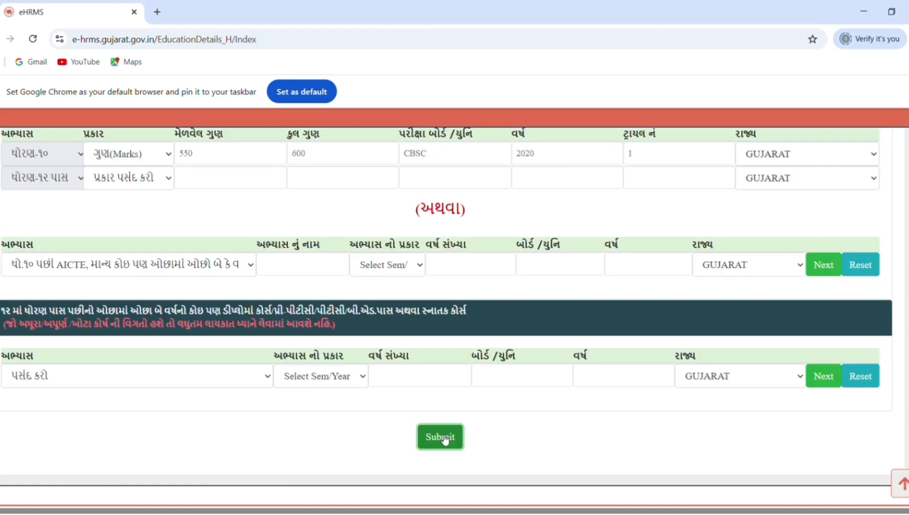
pyautogui.click(441, 437)
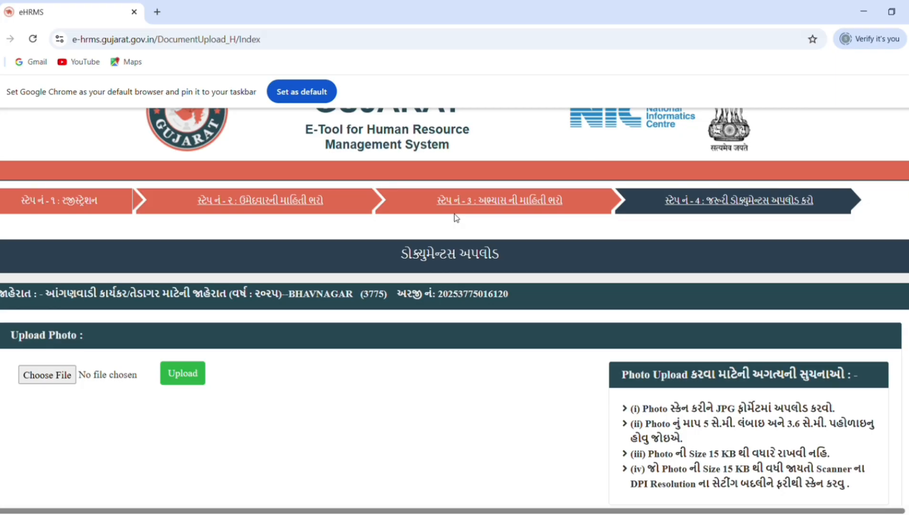
# Read the photo upload instructions and the format rules, size limit and required certificates in the document upload section
pyautogui.scroll(1, 455, 216)
pyautogui.scroll(-3, 454, 214)
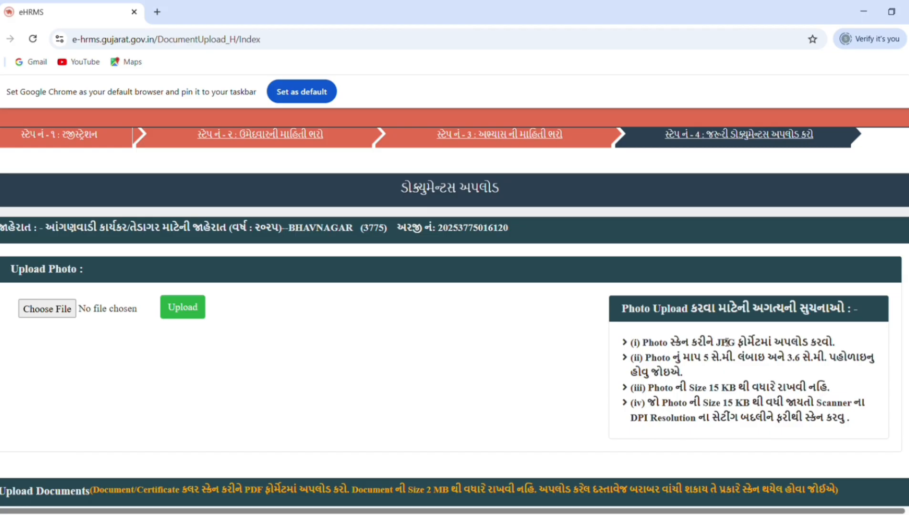
pyautogui.moveTo(716, 343); pyautogui.dragTo(819, 360)
pyautogui.moveTo(687, 387); pyautogui.dragTo(630, 387)
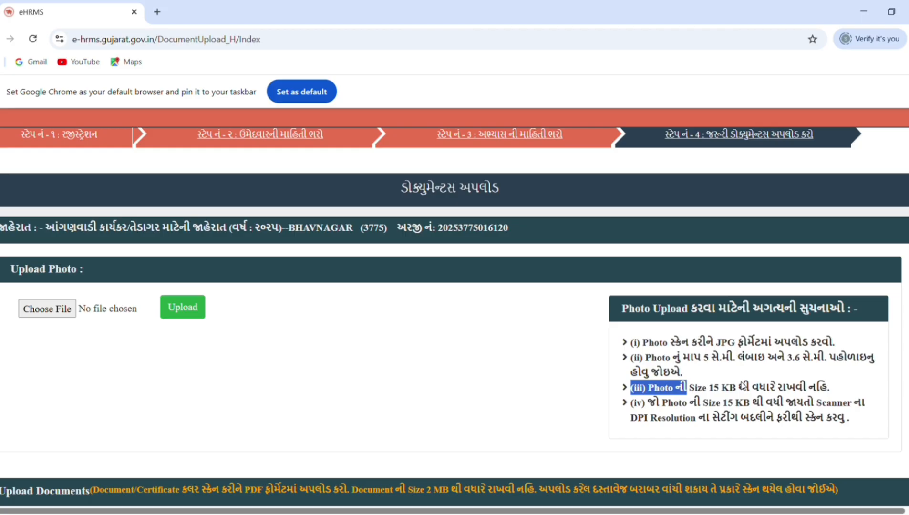
pyautogui.click(499, 419)
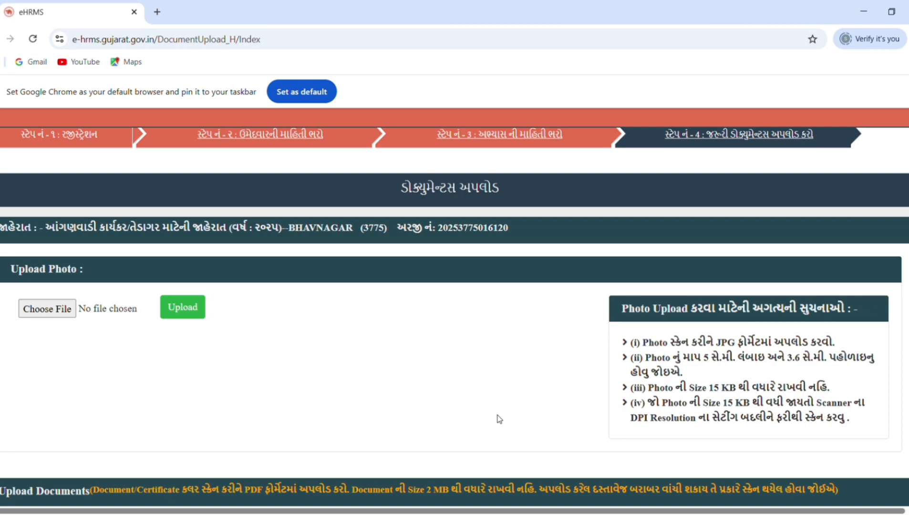
pyautogui.scroll(-5, 436, 390)
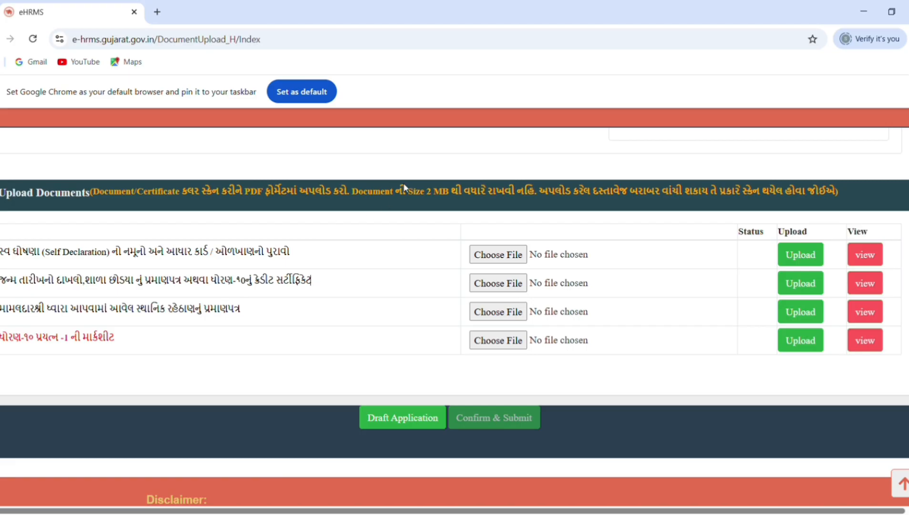
pyautogui.moveTo(406, 189); pyautogui.dragTo(474, 190)
pyautogui.click(476, 191)
pyautogui.moveTo(83, 284); pyautogui.dragTo(313, 277)
pyautogui.click(229, 285)
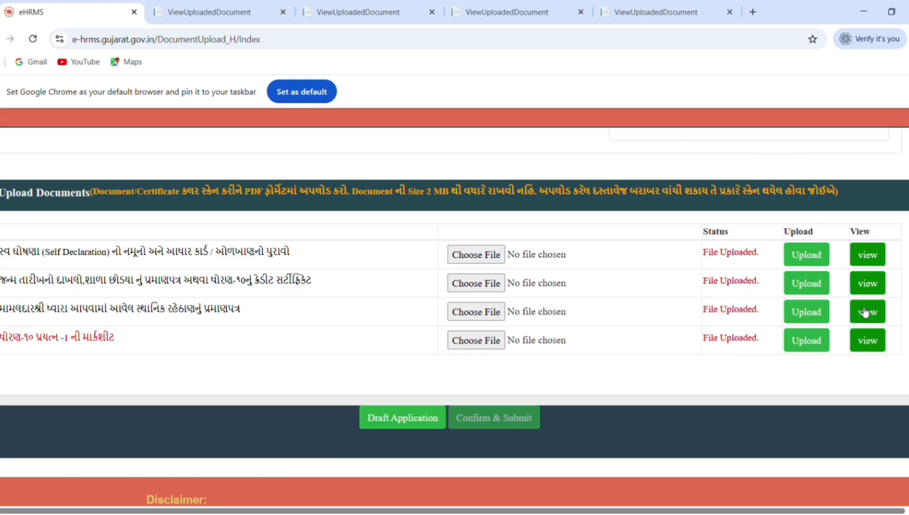
# Submit the application with its uploaded documents and accept the final confirmation
pyautogui.click(486, 418)
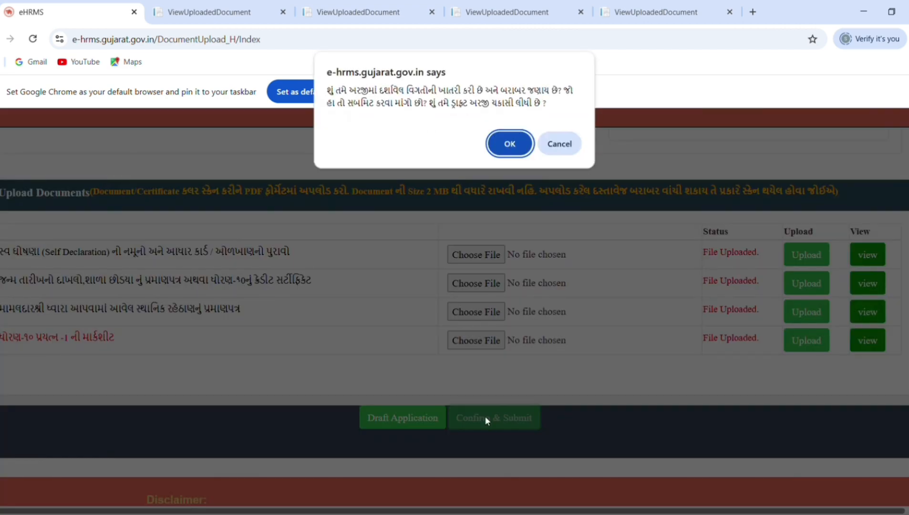
pyautogui.press('Return')
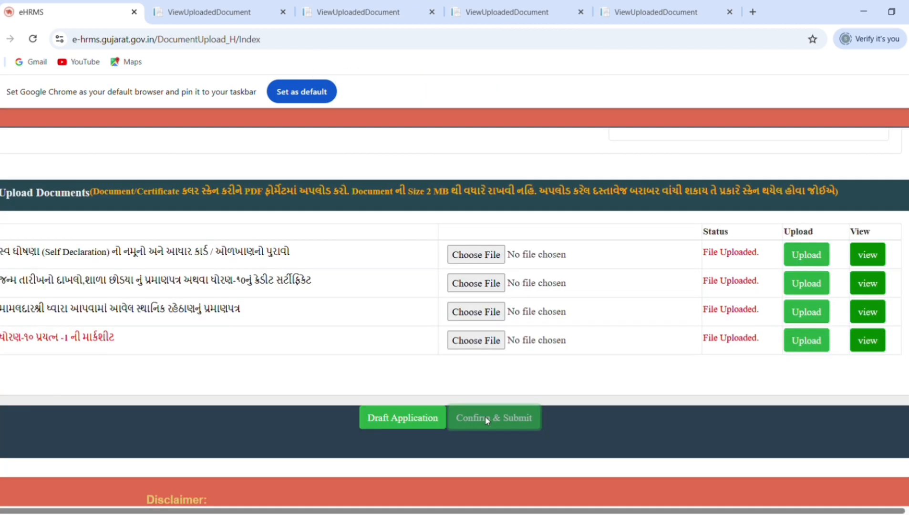